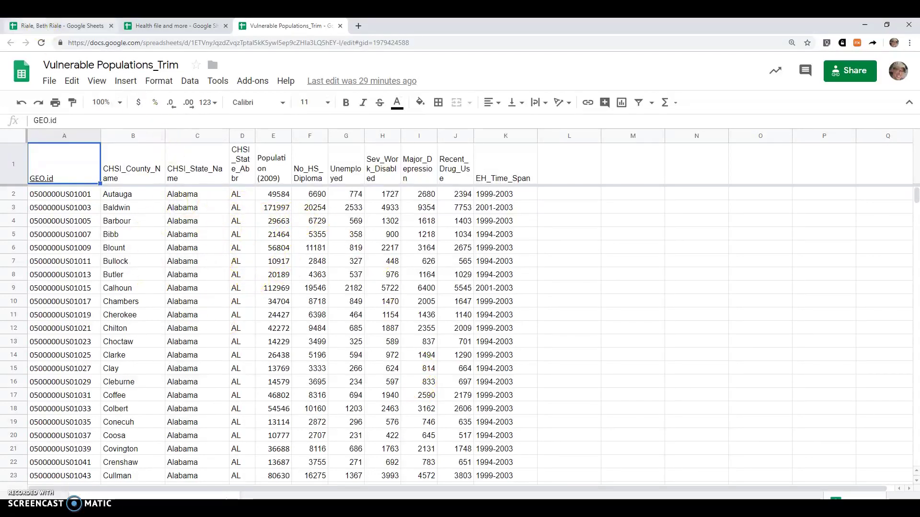
Look over the Vulnerable Populations_Trim sheet by trying selections of columns A–F and rows 2–13.
key(ctrl+1)
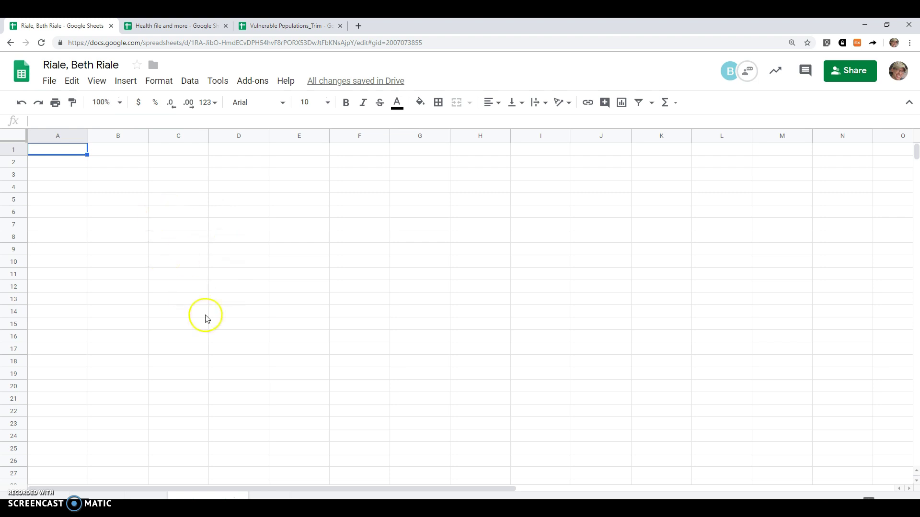
click(287, 26)
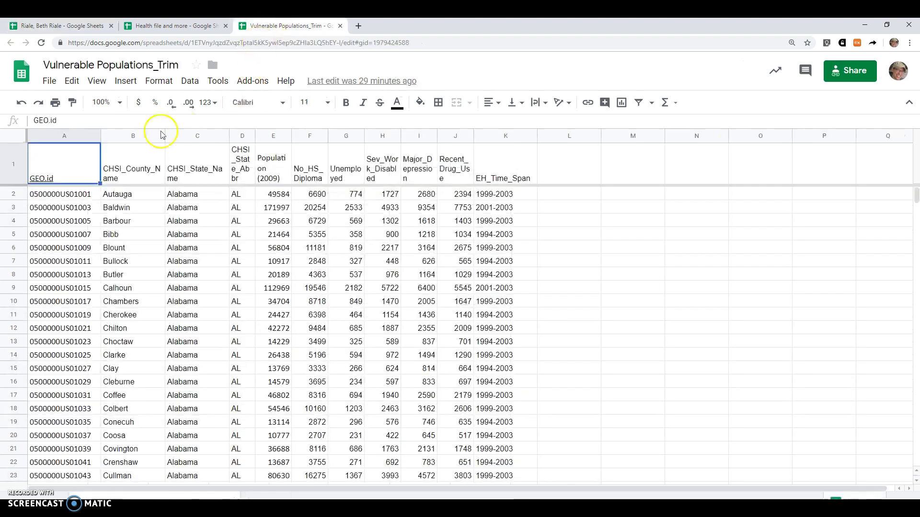
click(67, 134)
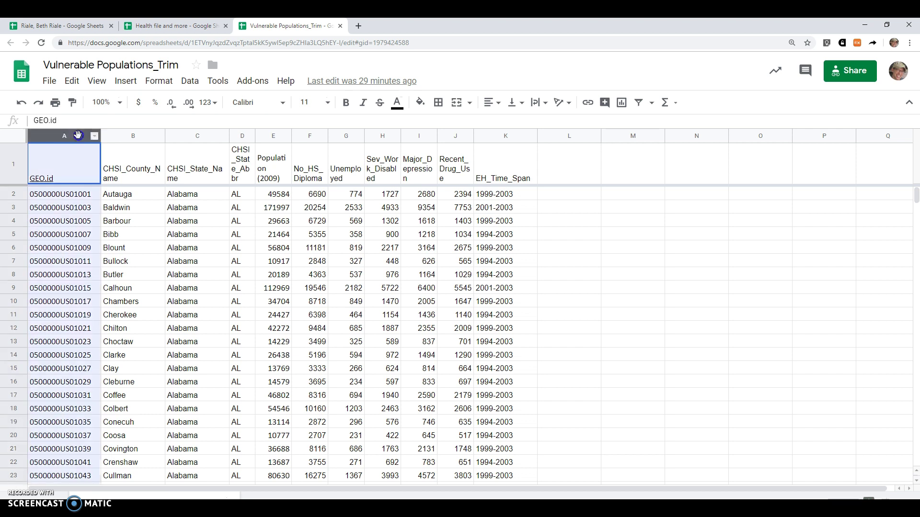
drag(78, 134, 490, 139)
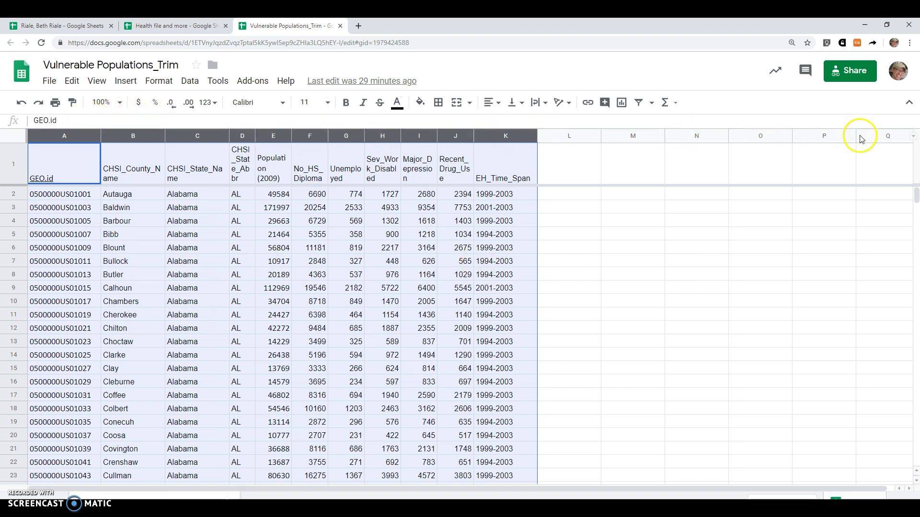
click(120, 235)
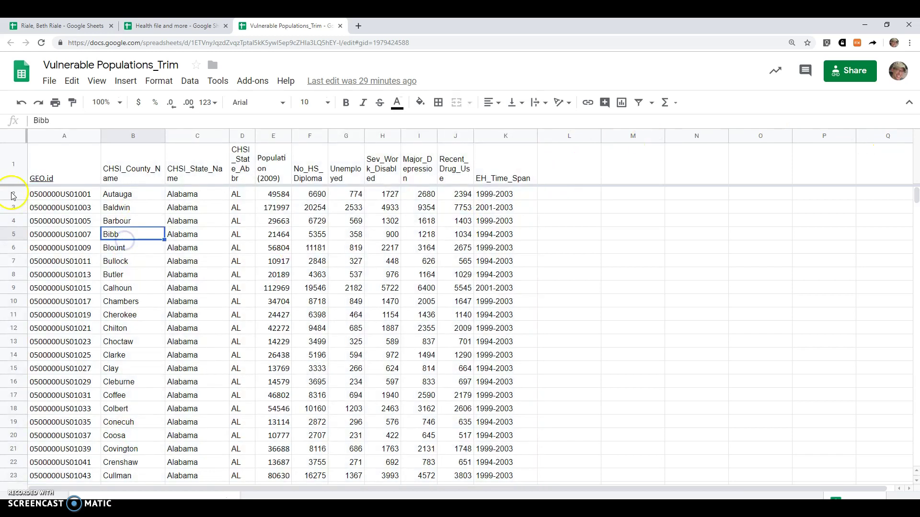
mouse_move(13, 194)
mouse_down()
mouse_move(15, 415)
mouse_move(29, 191)
mouse_up()
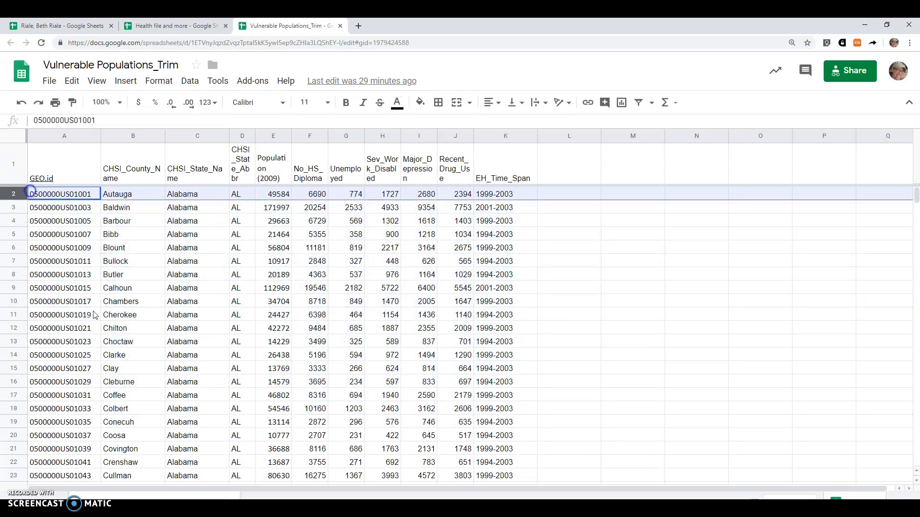
click(112, 339)
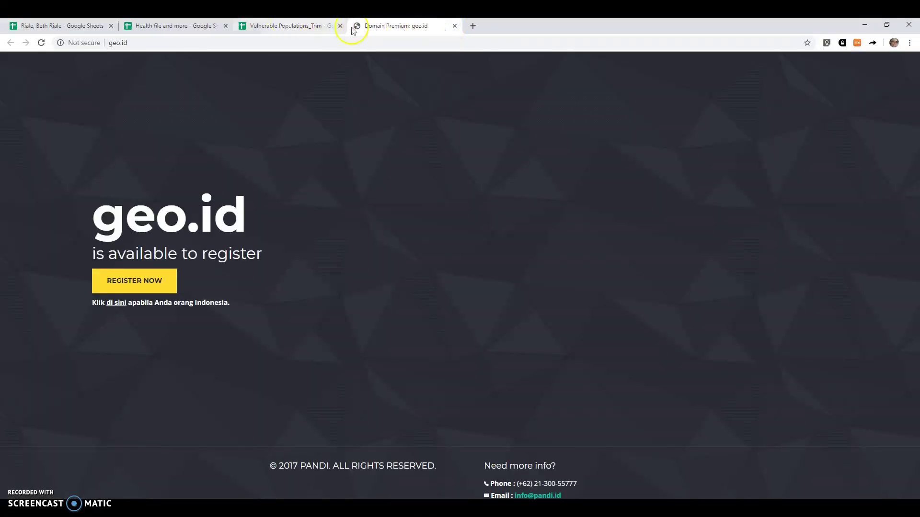
Close the geo.id page, copy columns A through K, and go to the empty spreadsheet tab.
click(453, 25)
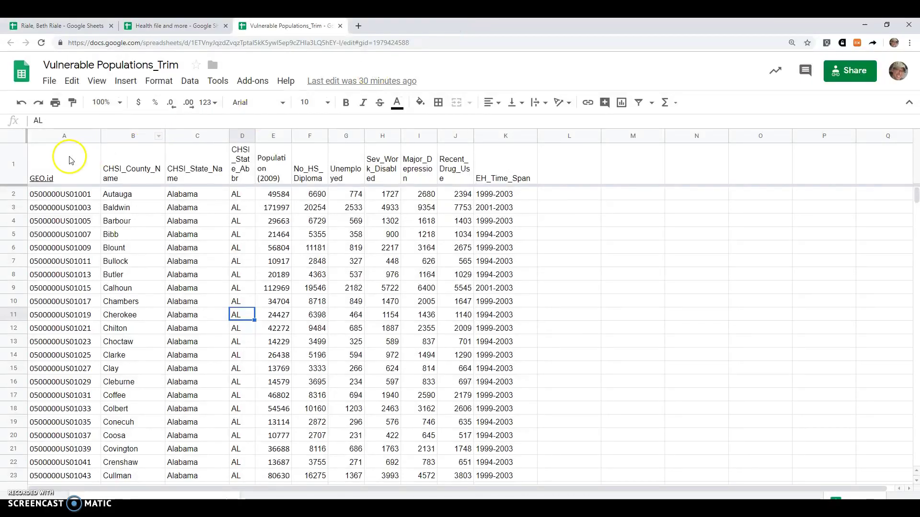
mouse_move(68, 151)
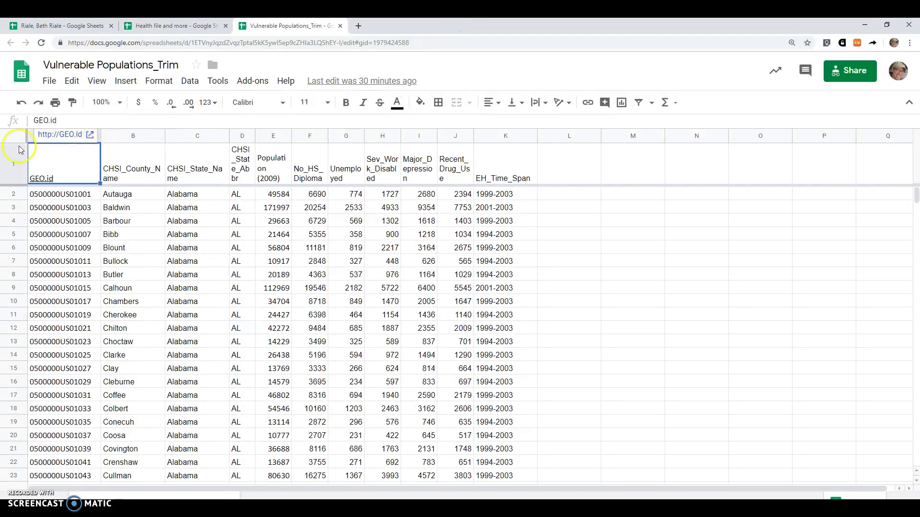
click(30, 136)
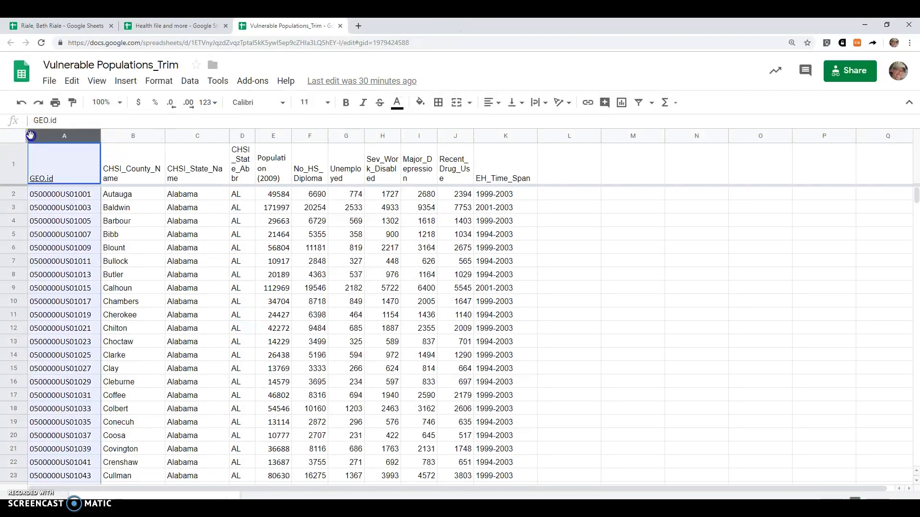
click(54, 157)
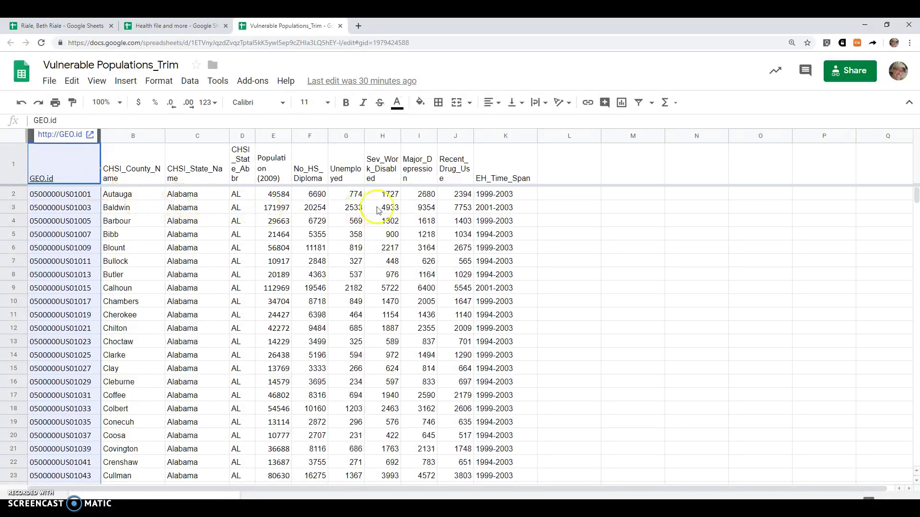
shift+click(502, 140)
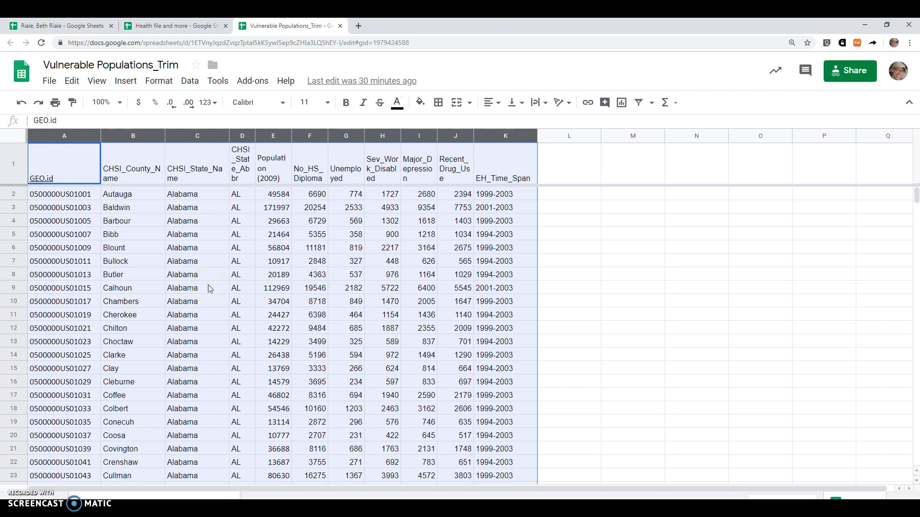
key(ctrl+c)
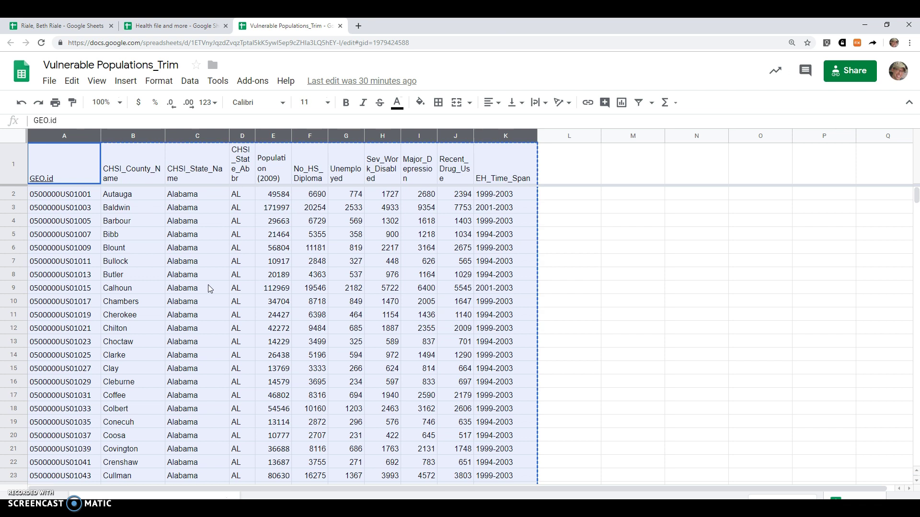
click(61, 26)
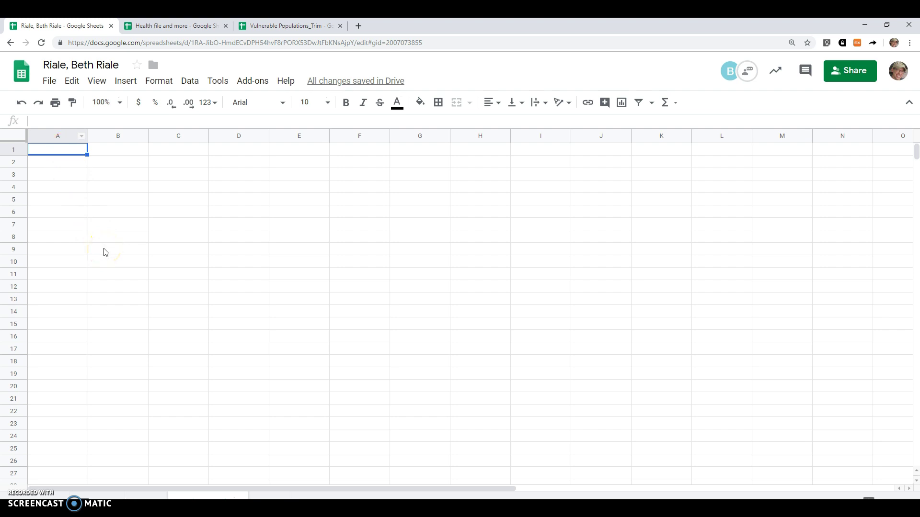
Paste the county data at A1 and confirm it runs down to row 3142 (Wyoming).
key(ctrl+v)
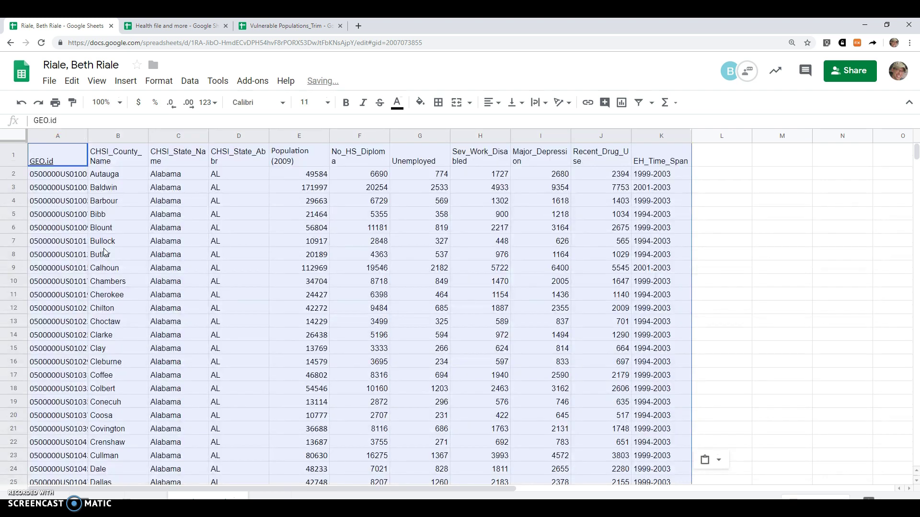
click(244, 222)
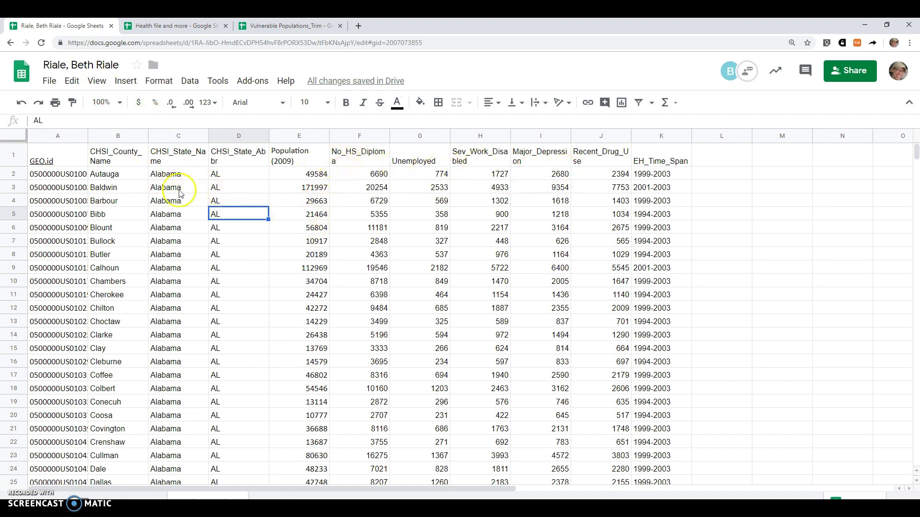
click(123, 173)
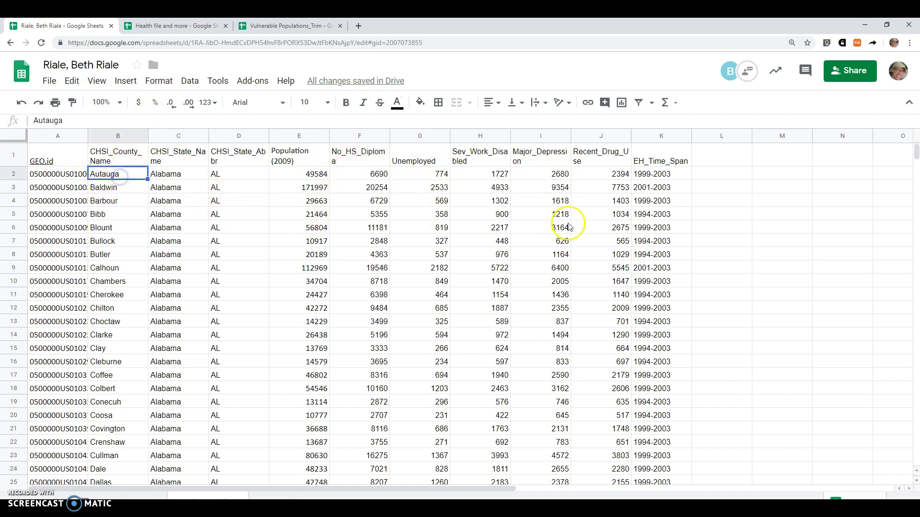
drag(916, 152, 916, 460)
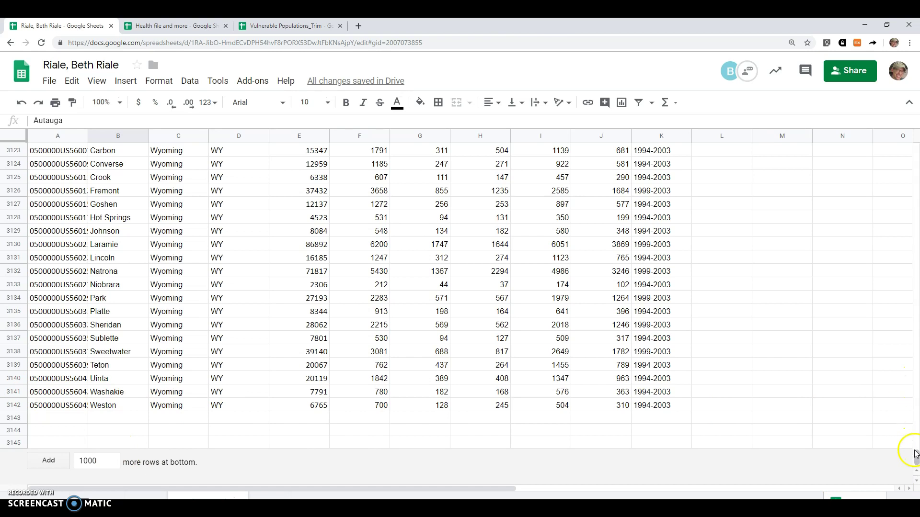
drag(913, 458, 915, 148)
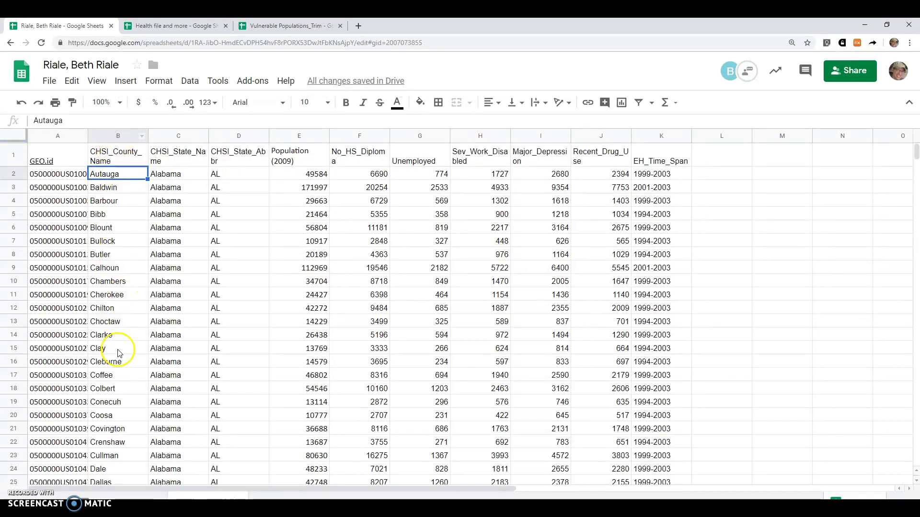
Search county names for 'Logan' and step to the eighth match, Logan, Ohio, in row 2088.
click(116, 135)
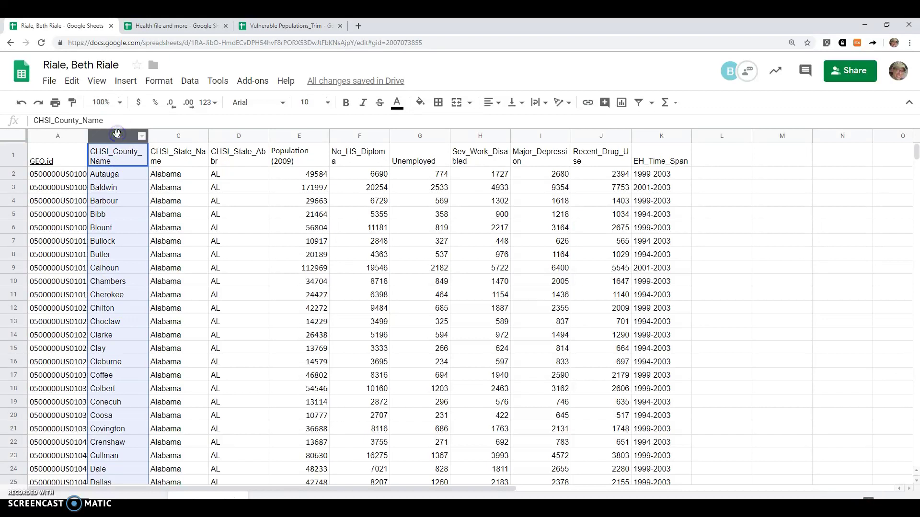
key(ctrl+f)
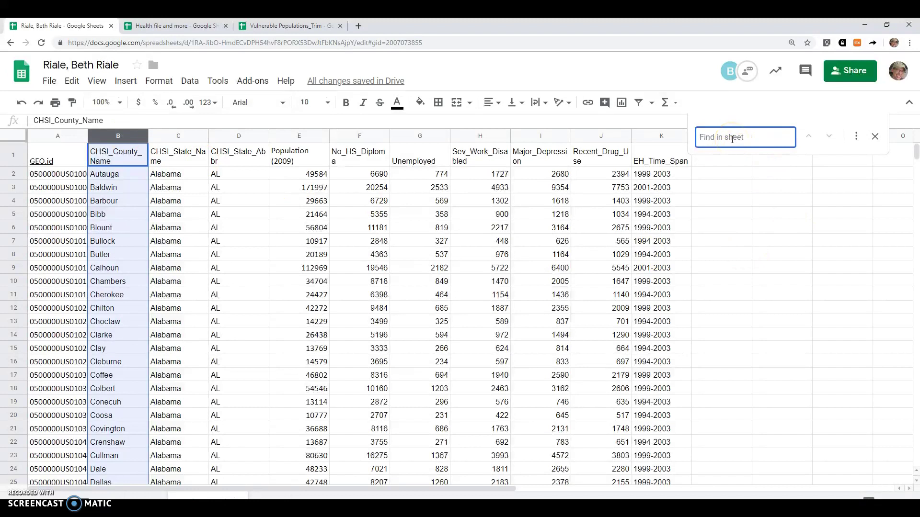
text(Log)
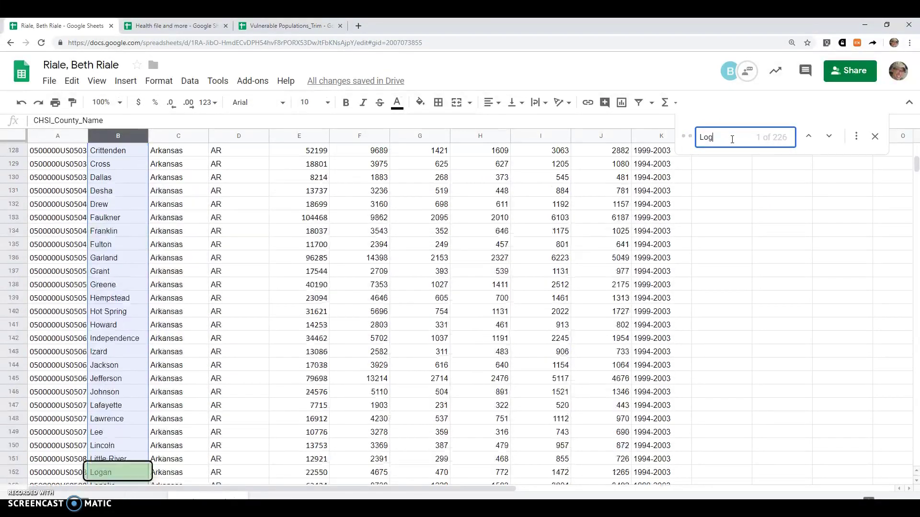
text(an)
key(Return)
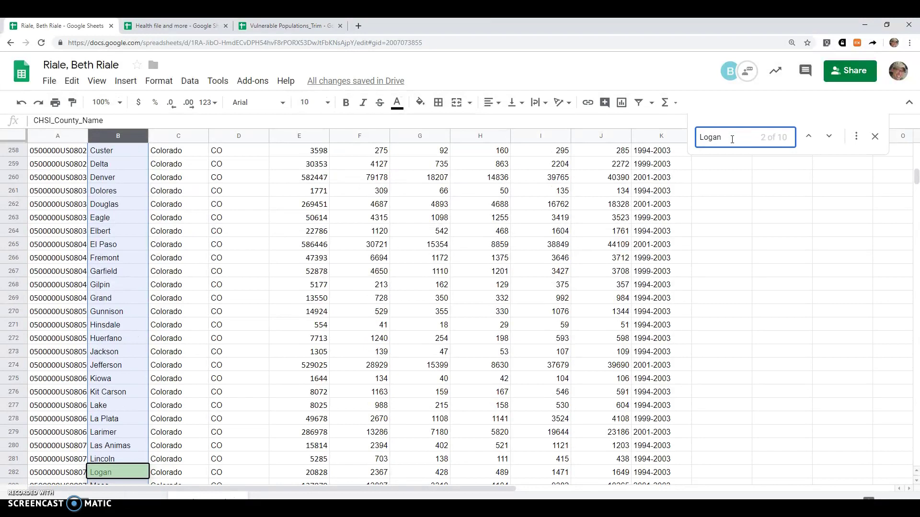
key(Return)
key(Return)
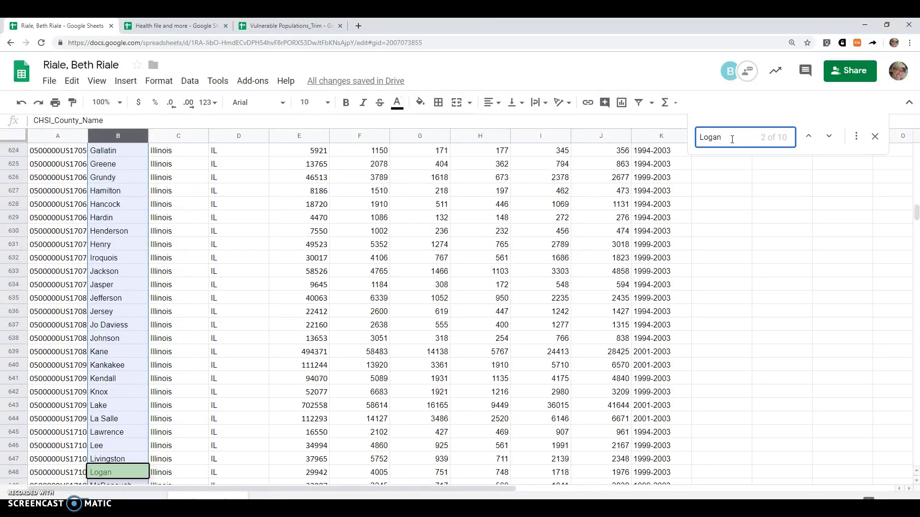
key(Return)
key(Return)
key(Return)
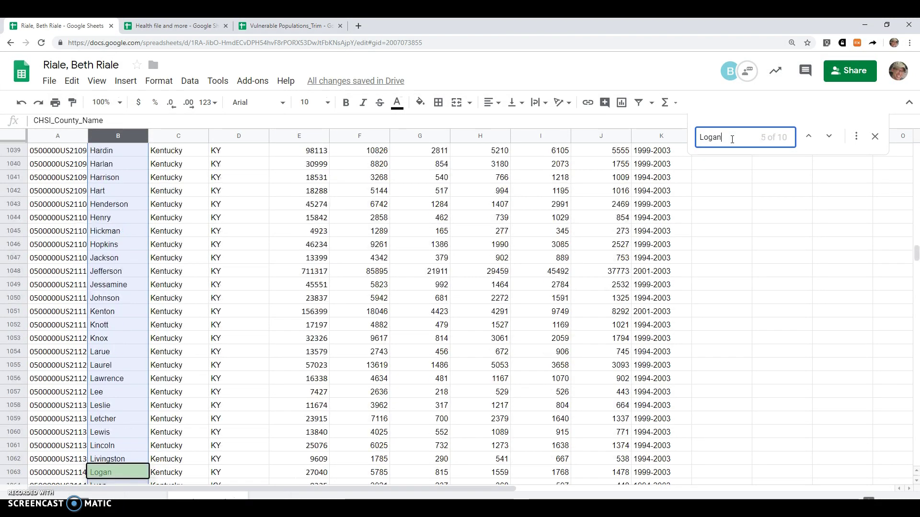
key(Return)
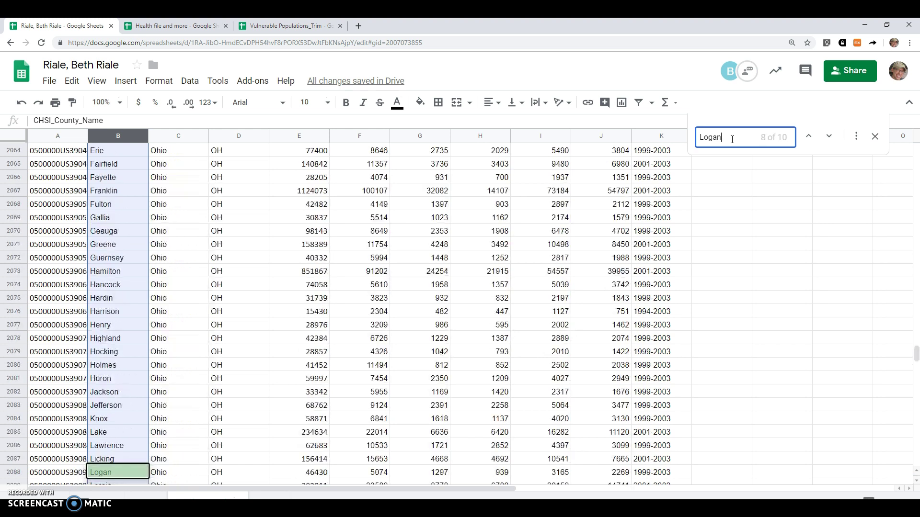
click(14, 473)
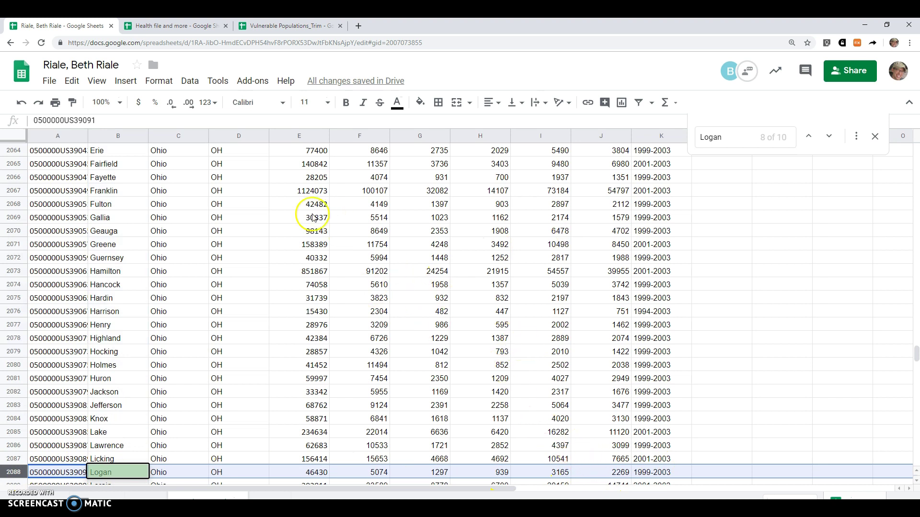
Freeze row 1 so the GEO.id through EH_Time_Span headers stay visible.
scroll(236, 368, down, 2)
scroll(236, 368, down, 2)
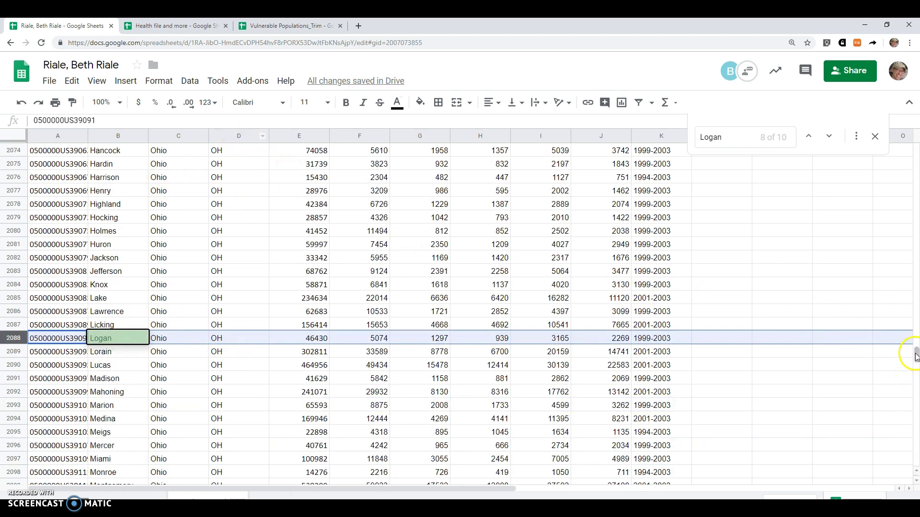
drag(915, 355, 916, 143)
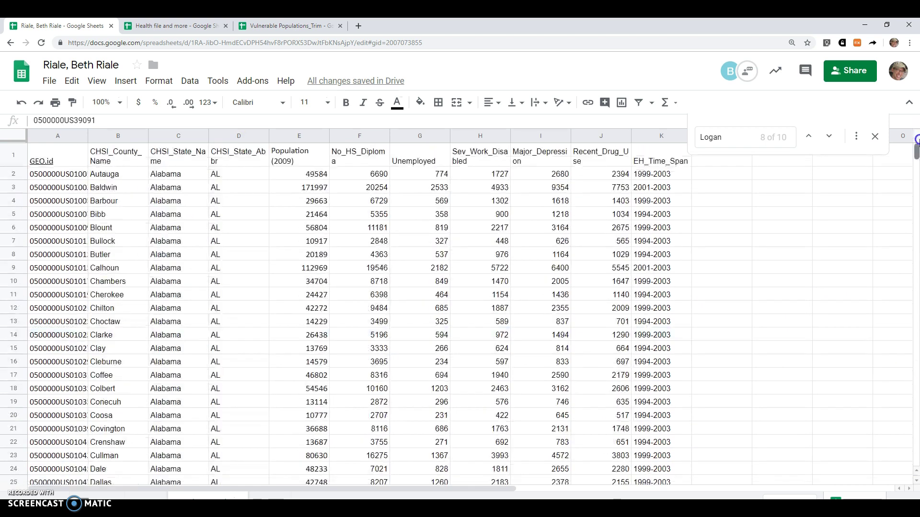
click(15, 153)
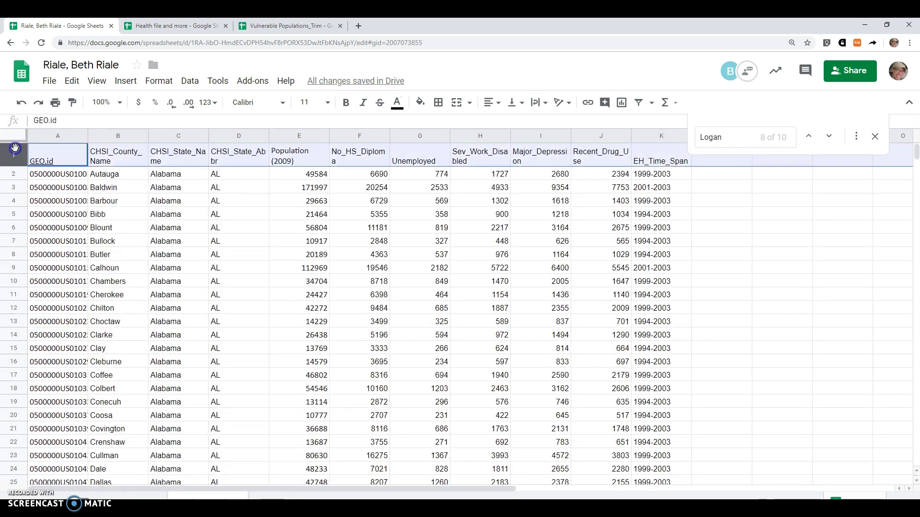
click(155, 82)
mouse_move(96, 82)
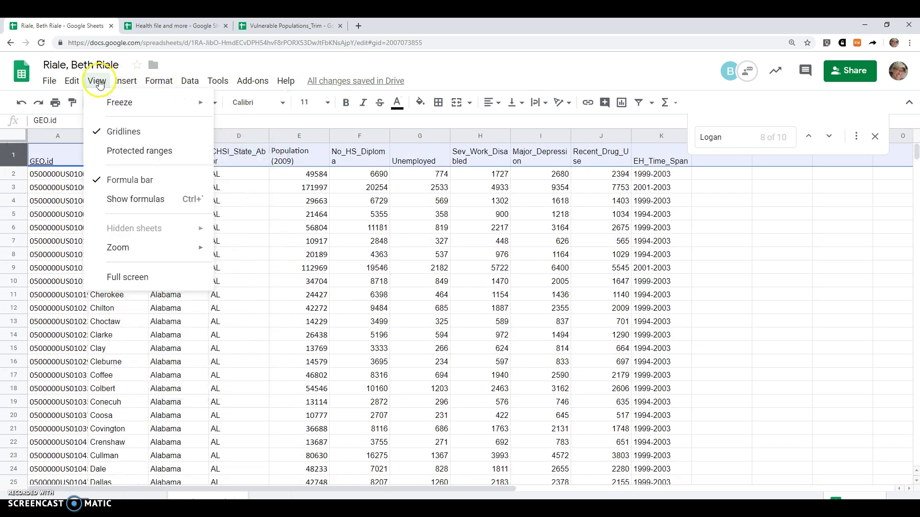
click(110, 104)
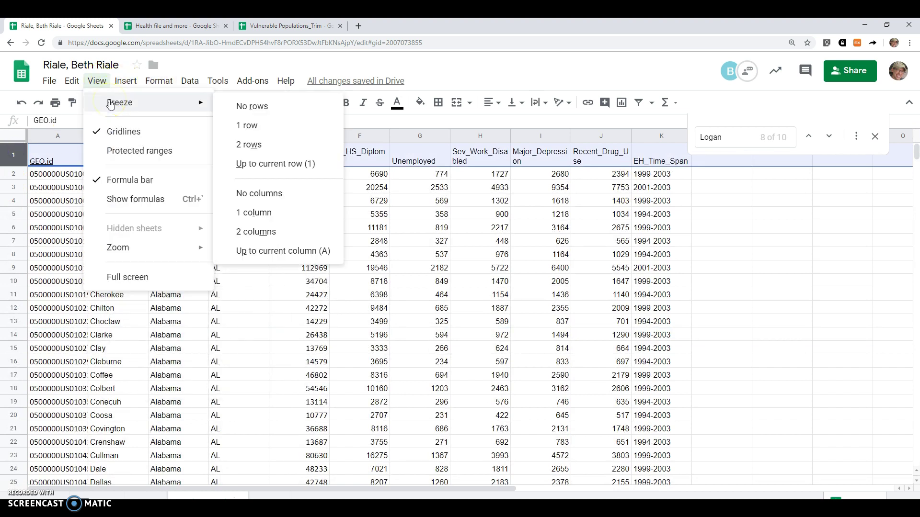
click(247, 125)
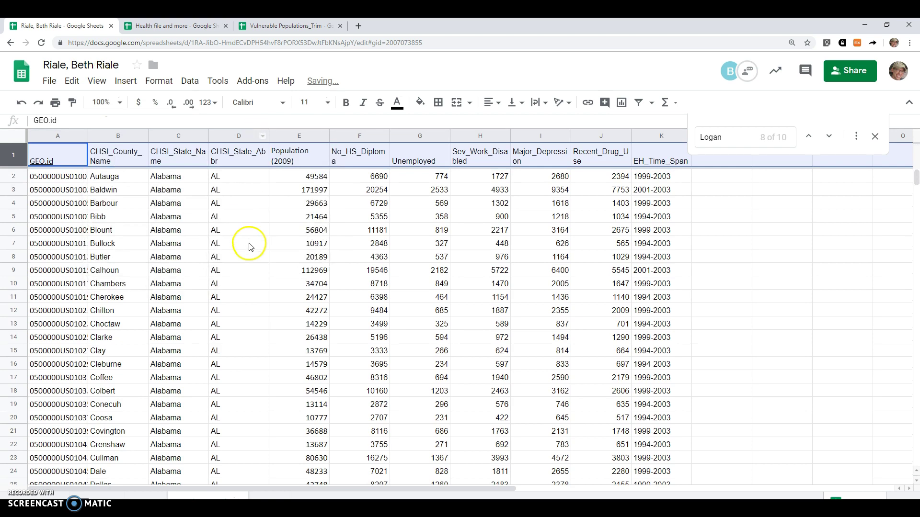
scroll(249, 246, down, 4)
scroll(249, 247, down, 2)
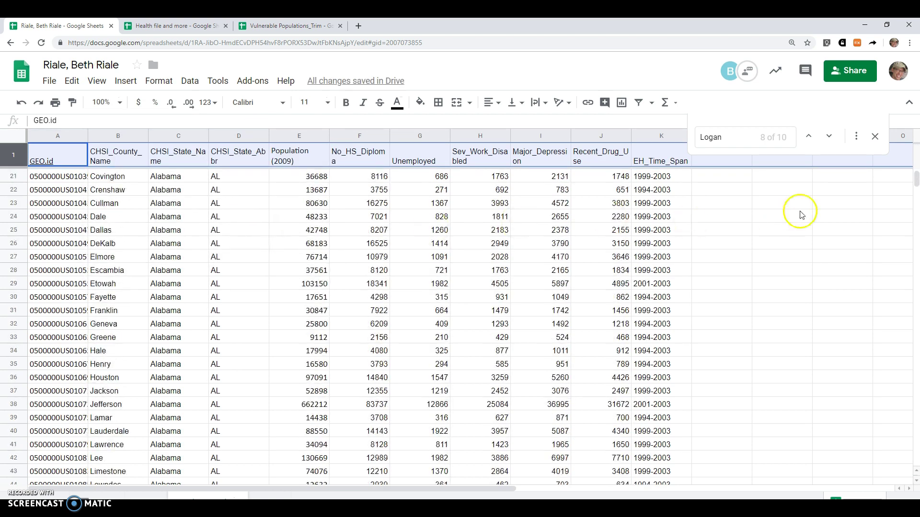
drag(916, 178, 916, 361)
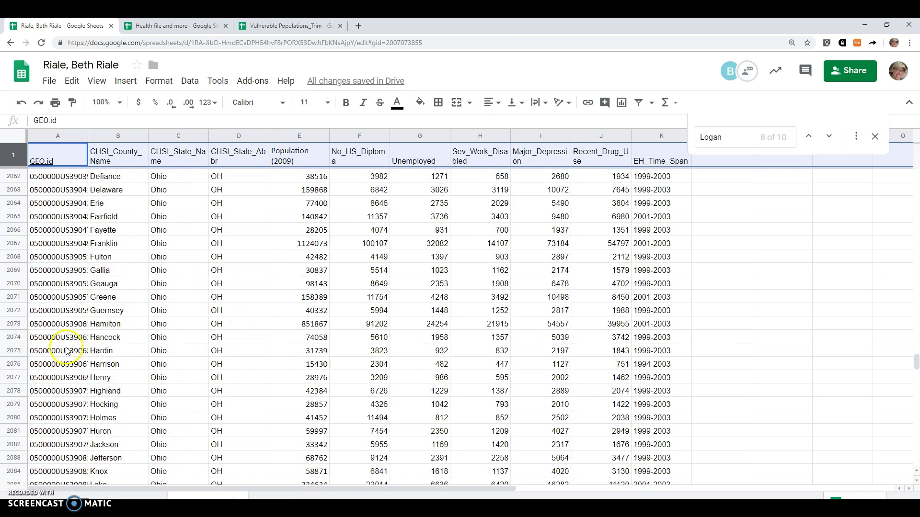
scroll(43, 320, down, 5)
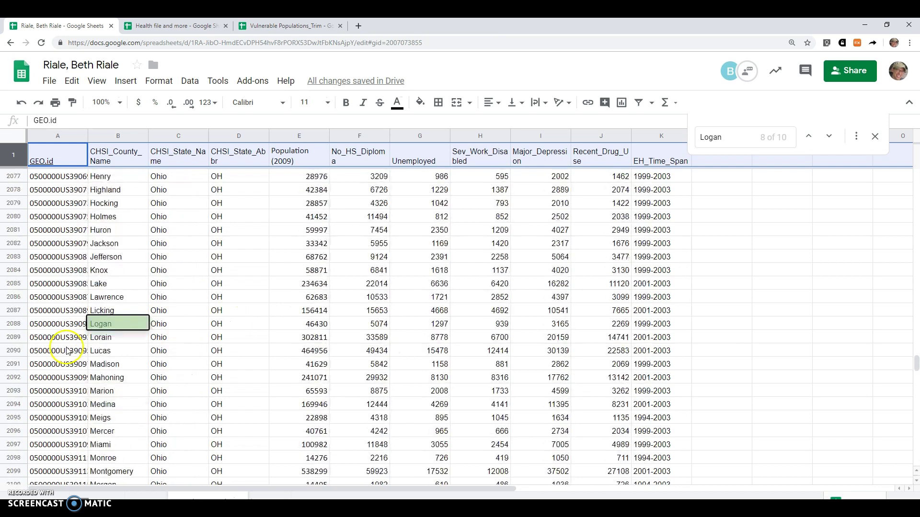
click(10, 325)
scroll(421, 336, down, 3)
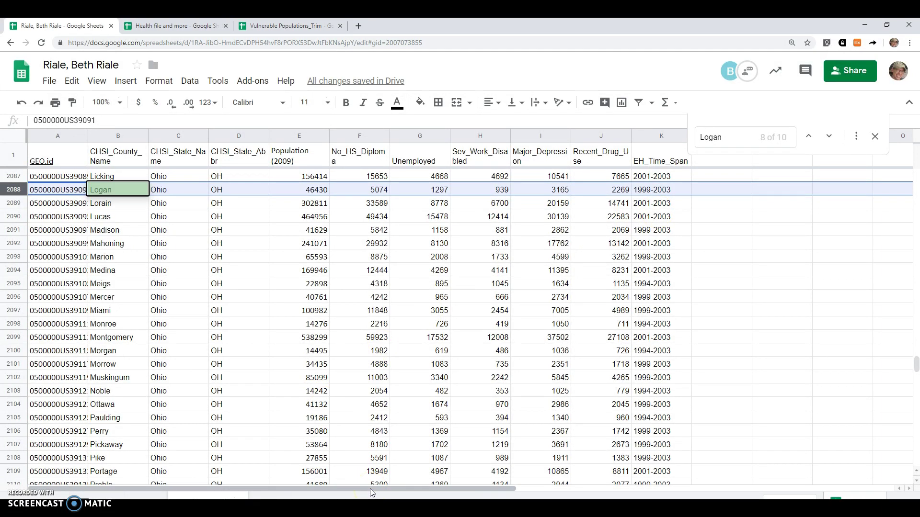
mouse_move(370, 488)
mouse_down()
mouse_move(412, 489)
mouse_move(372, 489)
mouse_up()
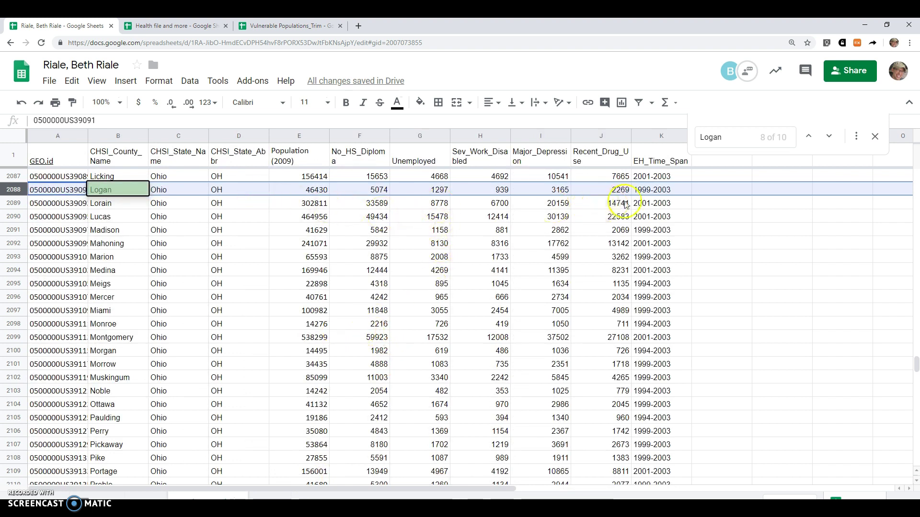
click(659, 192)
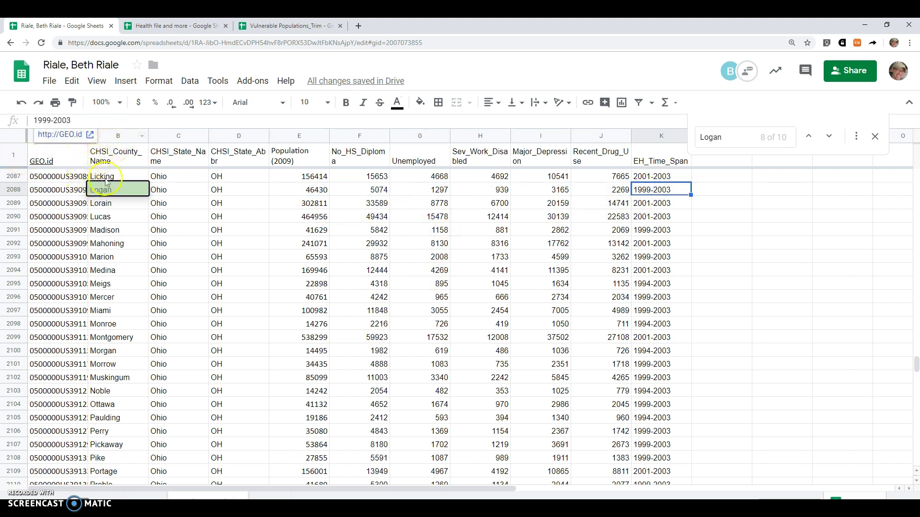
click(288, 156)
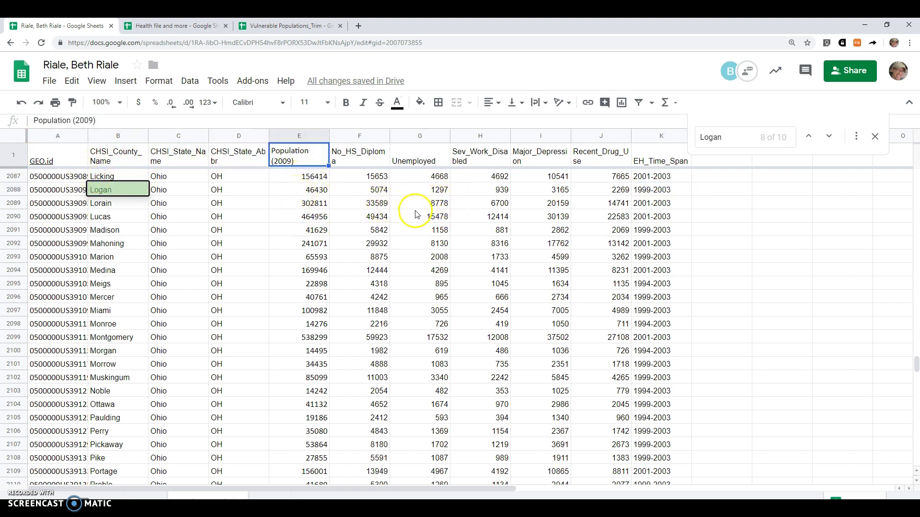
drag(916, 365, 916, 164)
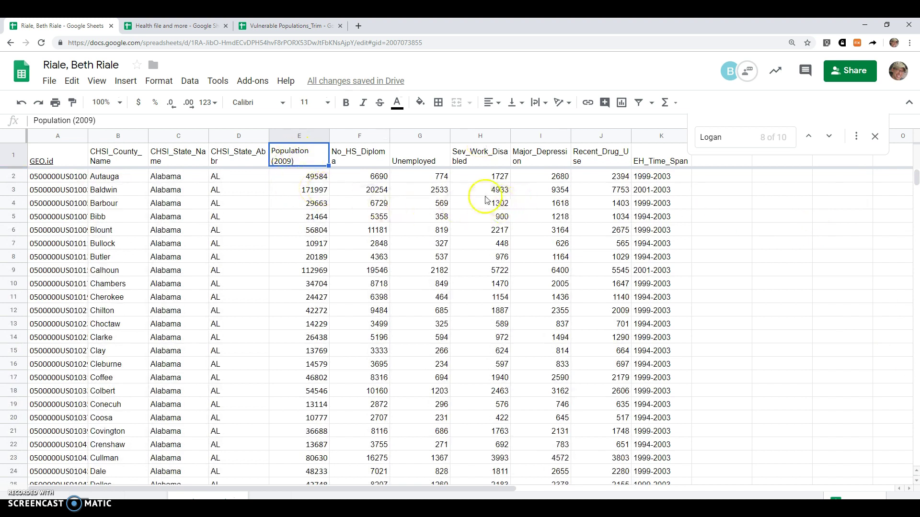
Compare Autauga's and Barbour's no-diploma counts (column F) and 2009 populations (column E).
click(378, 204)
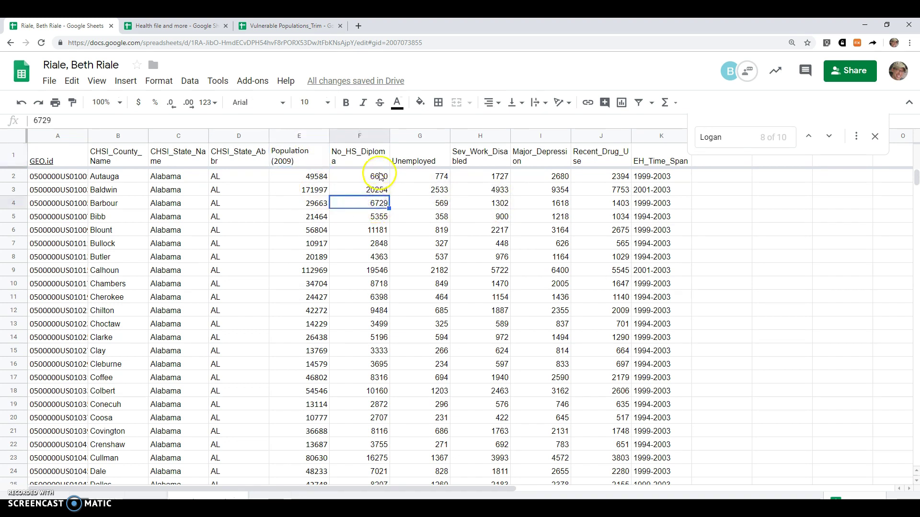
click(380, 178)
click(378, 203)
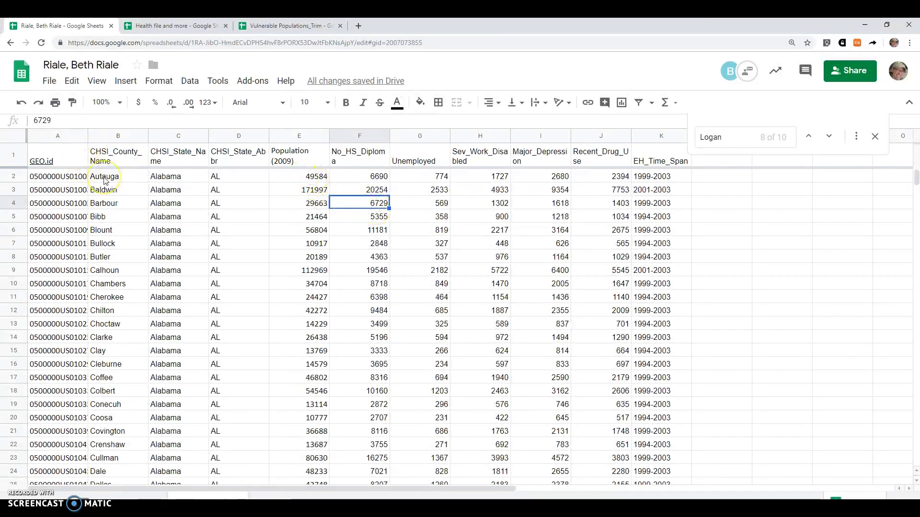
click(362, 178)
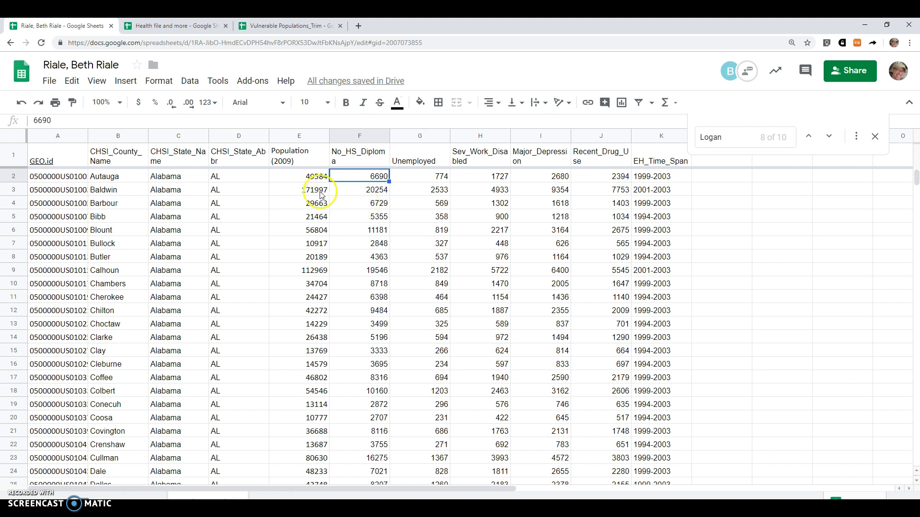
click(312, 177)
click(318, 205)
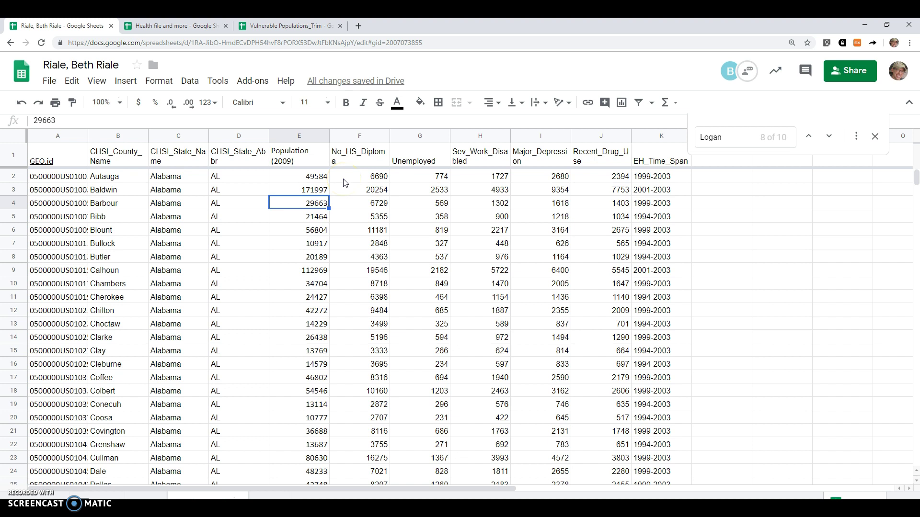
Select the Autauga and Barbour rows, then close the Logan search and select cell L1.
click(16, 176)
click(16, 203)
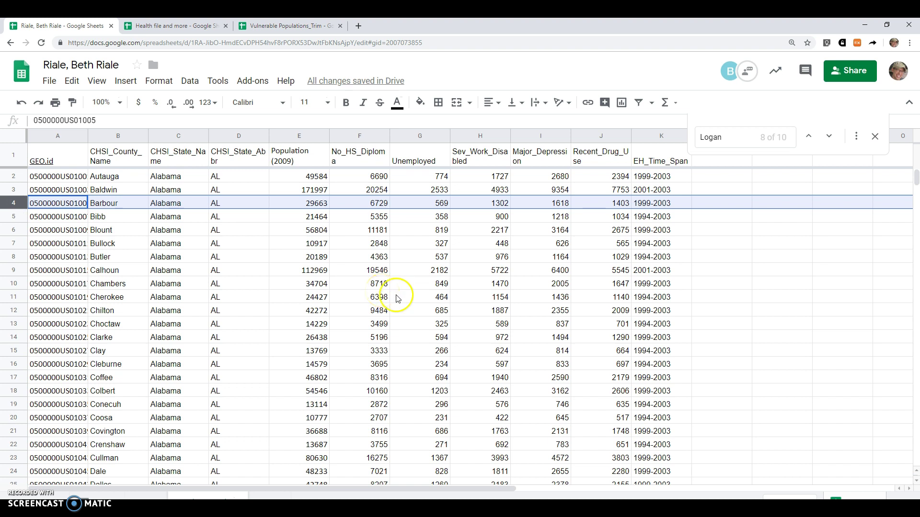
click(875, 137)
click(724, 156)
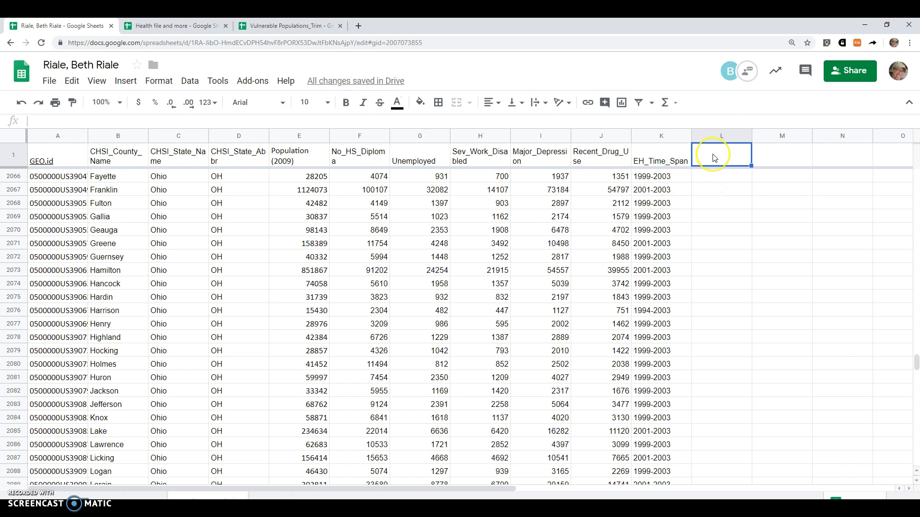
Enter the column header 'Pct w no HS Diploma' in L1.
text(Pct w no HS)
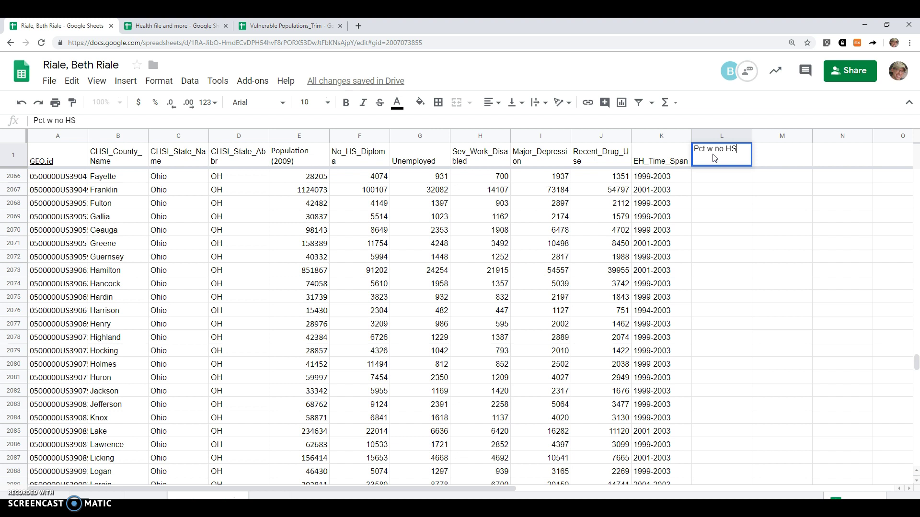
text( Diploma)
key(Return)
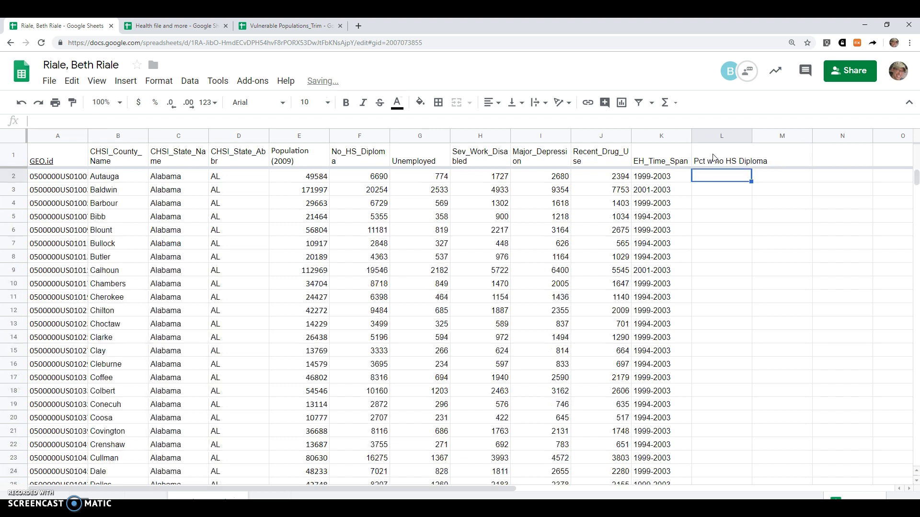
click(323, 124)
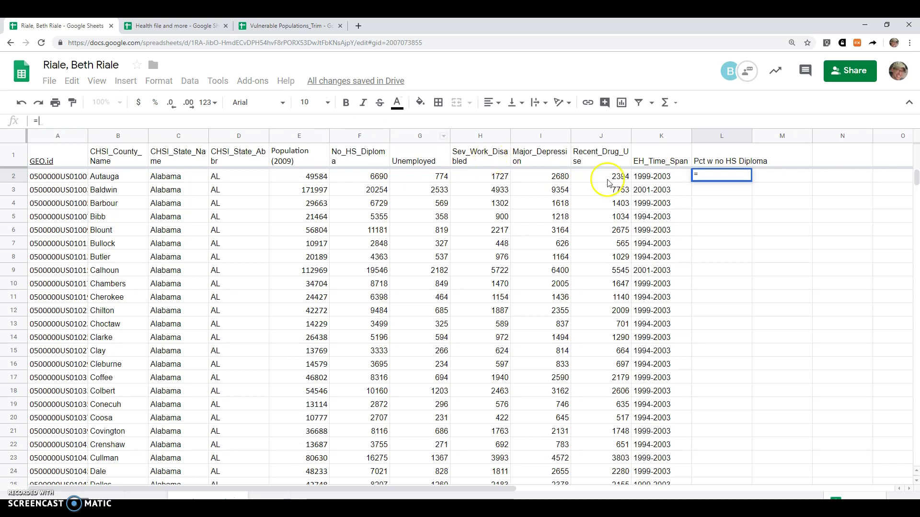
Enter =F2/E2 in L2, giving 0.1349225557 for Autauga.
click(698, 176)
text(=)
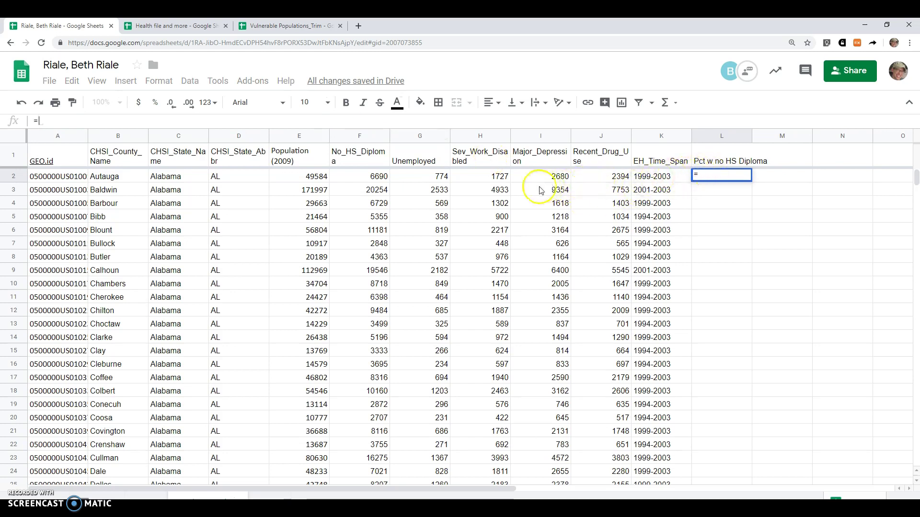
click(367, 180)
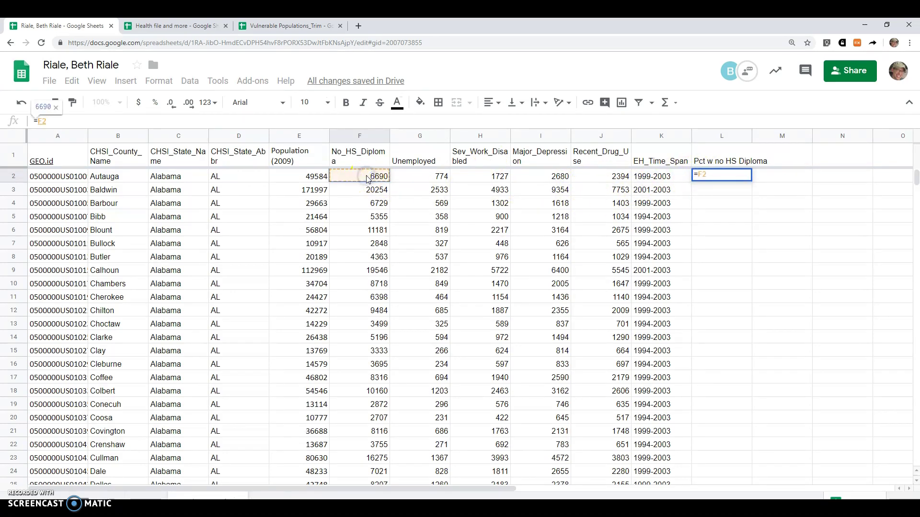
text(/)
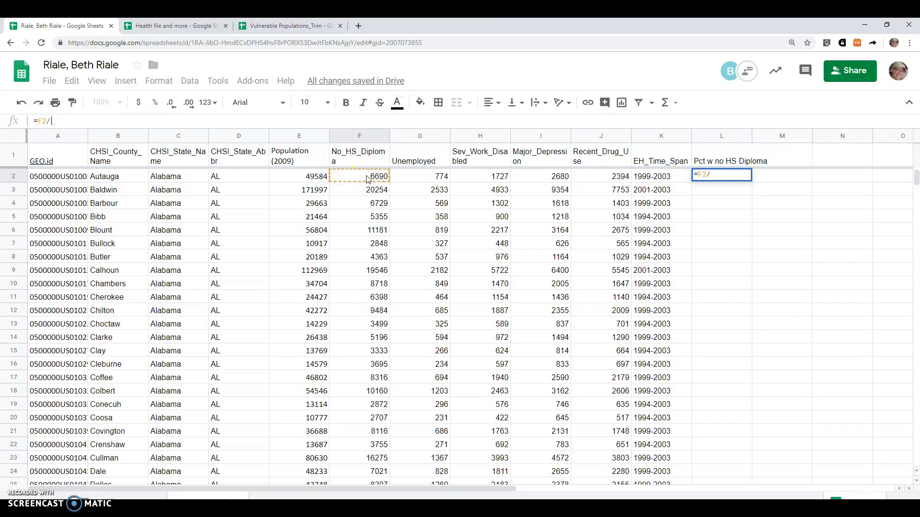
click(320, 179)
key(Return)
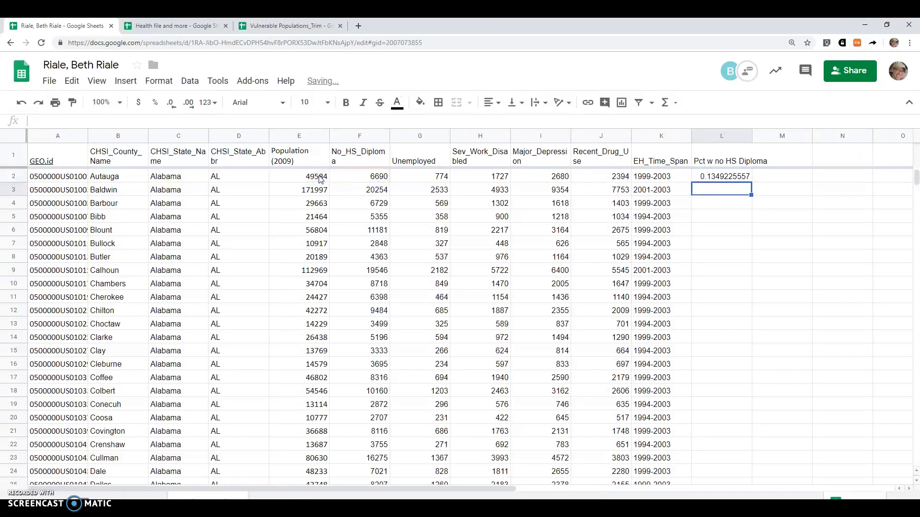
click(708, 184)
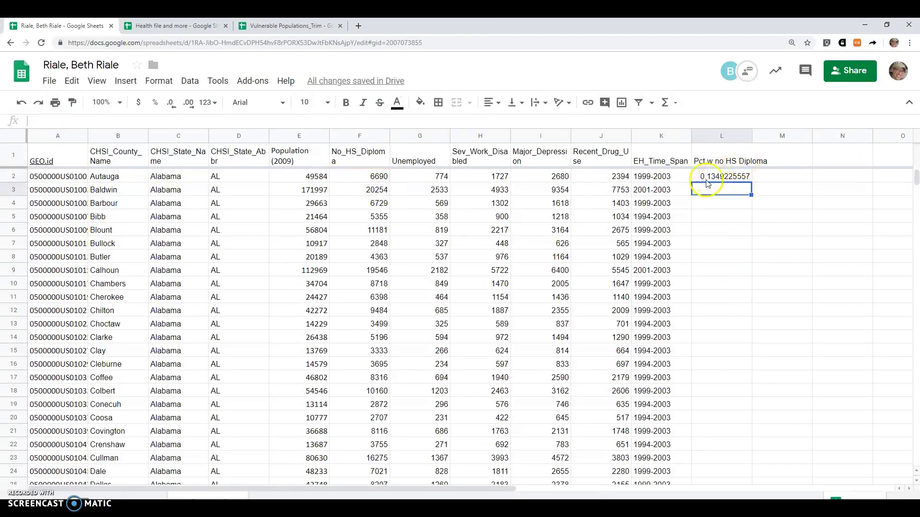
click(727, 181)
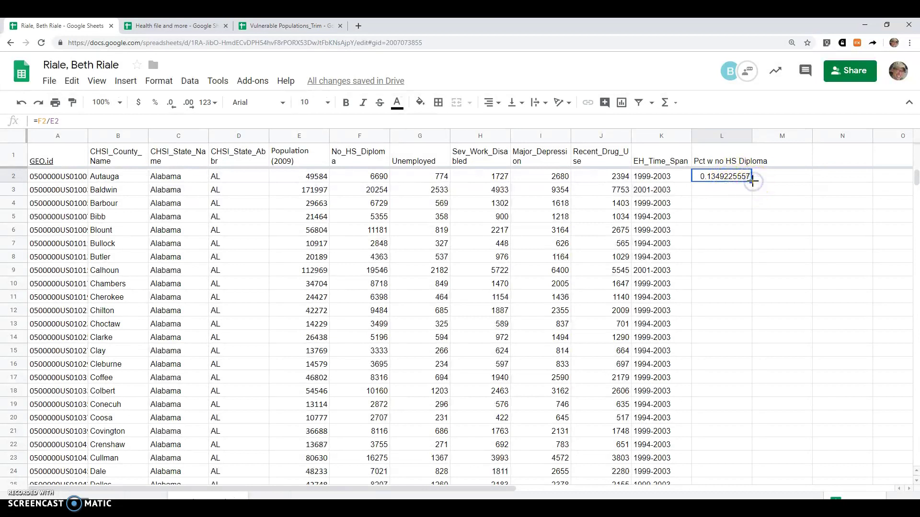
Autofill =F2/E2 down column L to row 3142, where Weston, Wyoming shows 0.103473762.
double_click(751, 180)
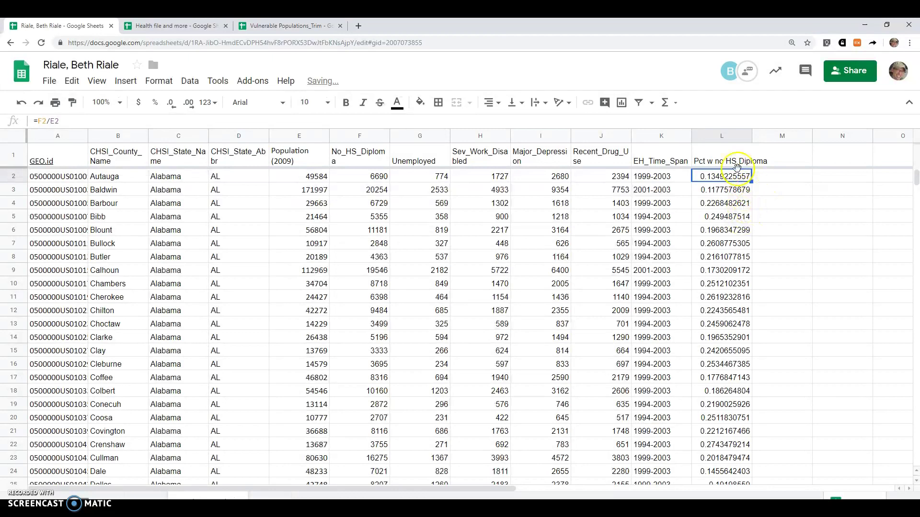
mouse_move(915, 180)
mouse_down()
mouse_move(916, 465)
mouse_move(915, 177)
mouse_up()
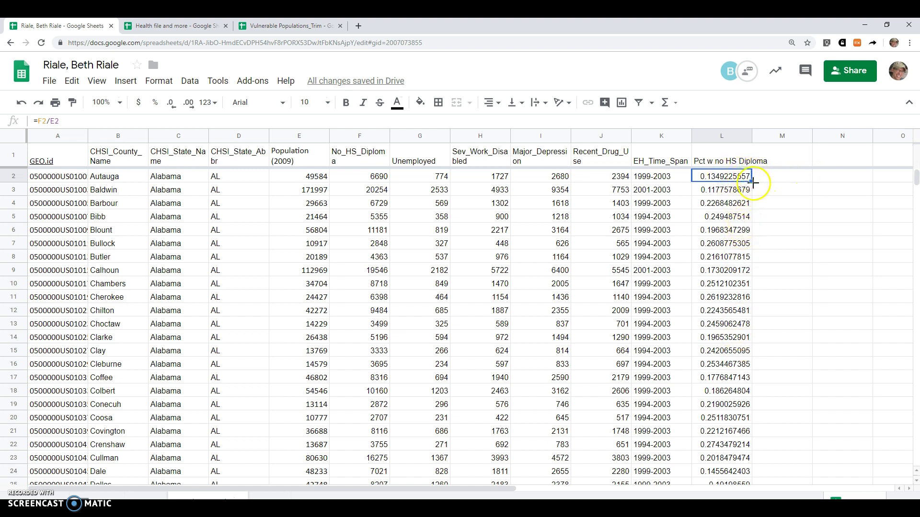
click(720, 139)
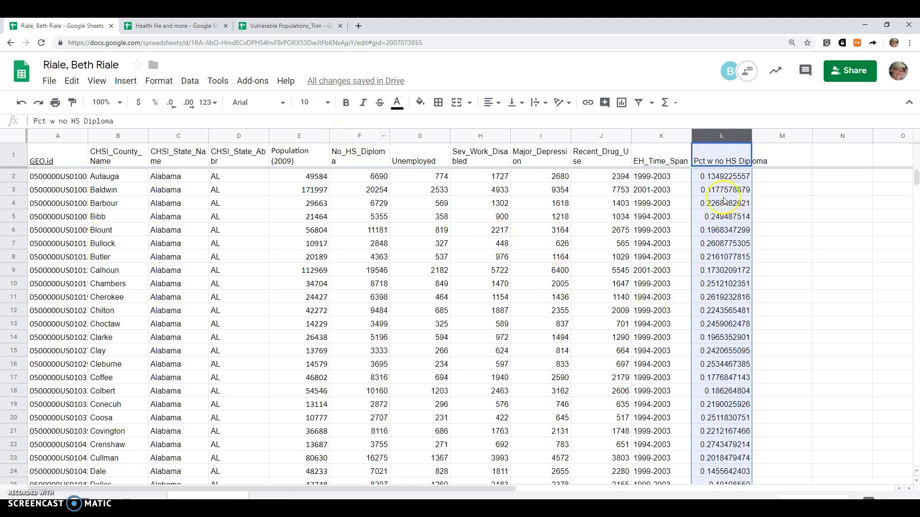
Format column L as whole-number percentages (0%), e.g. Autauga 13%, Barbour 23%.
click(159, 81)
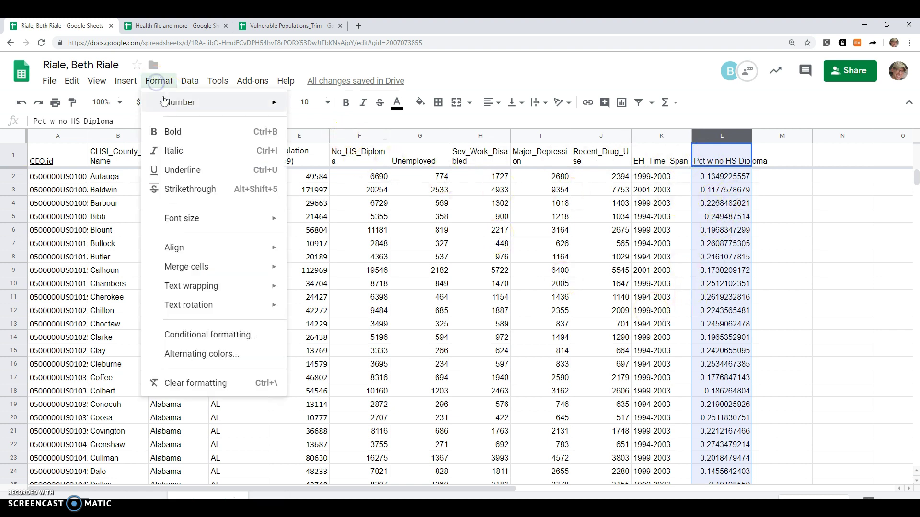
mouse_move(180, 102)
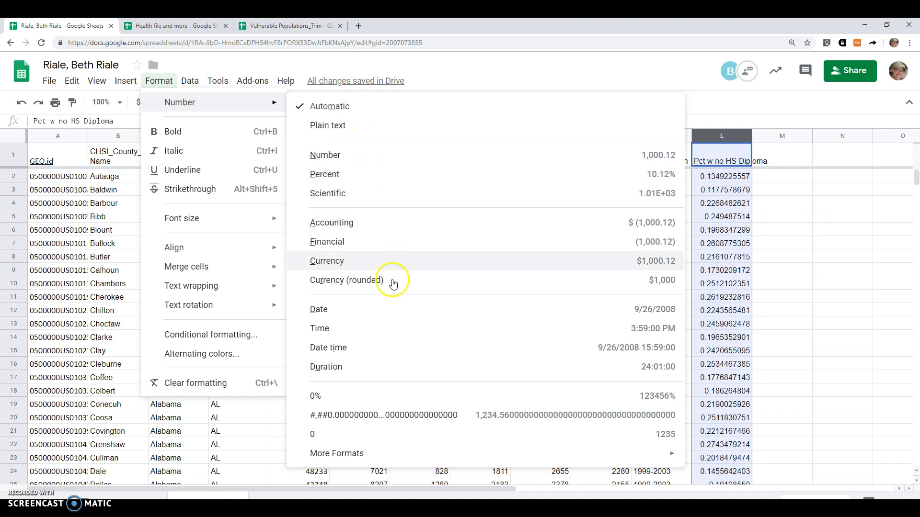
click(407, 397)
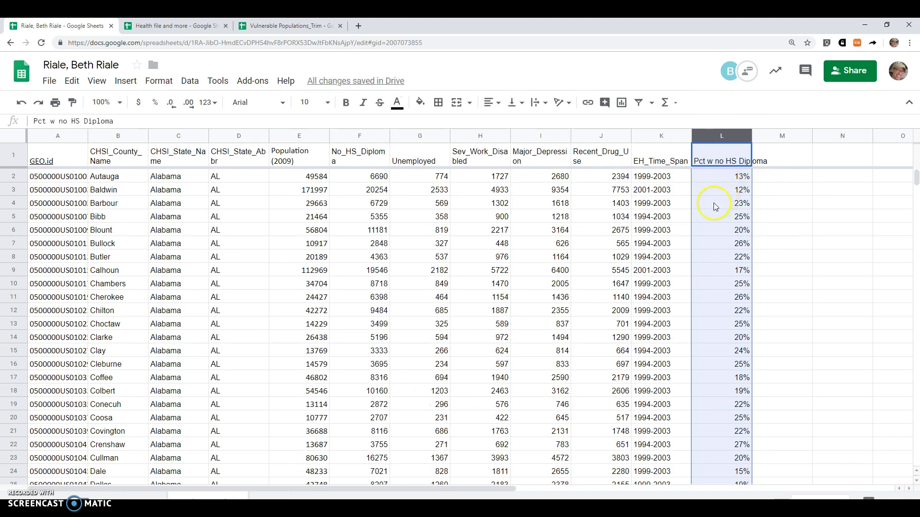
Check the percentage formulas in cells L4 and L2.
click(107, 203)
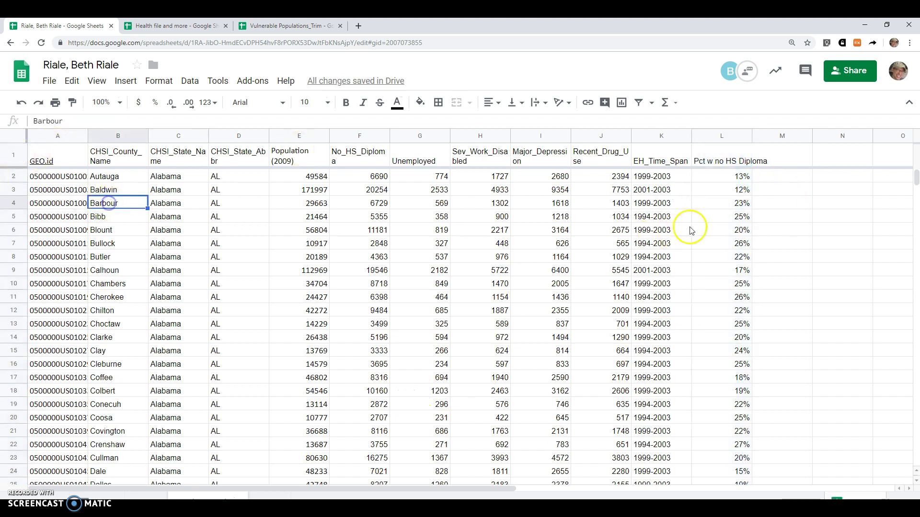
click(725, 204)
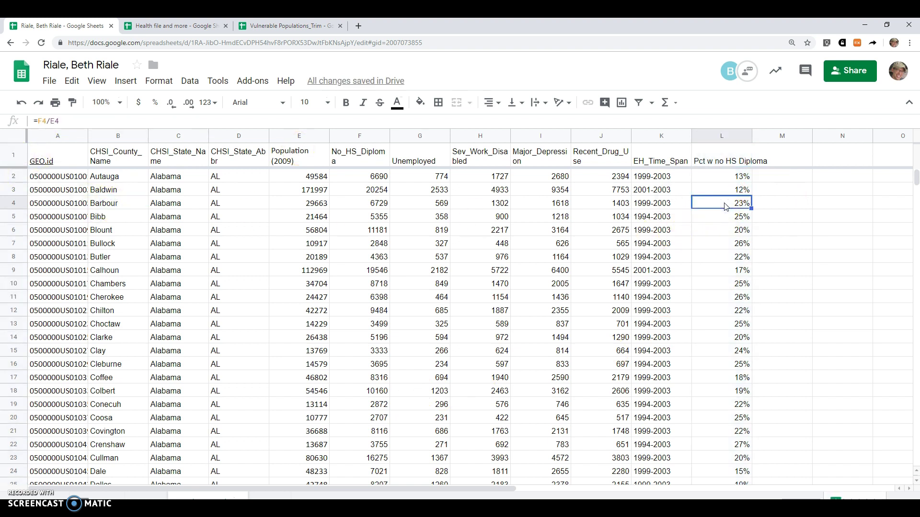
click(739, 176)
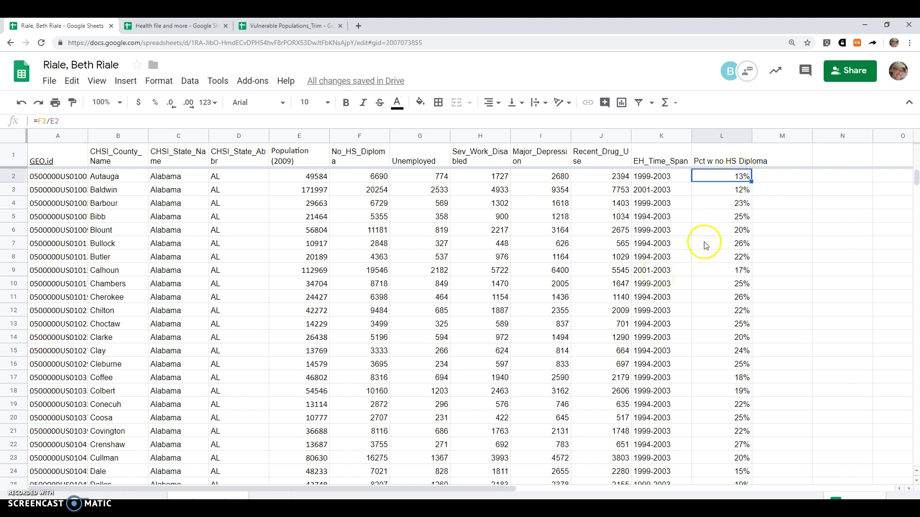